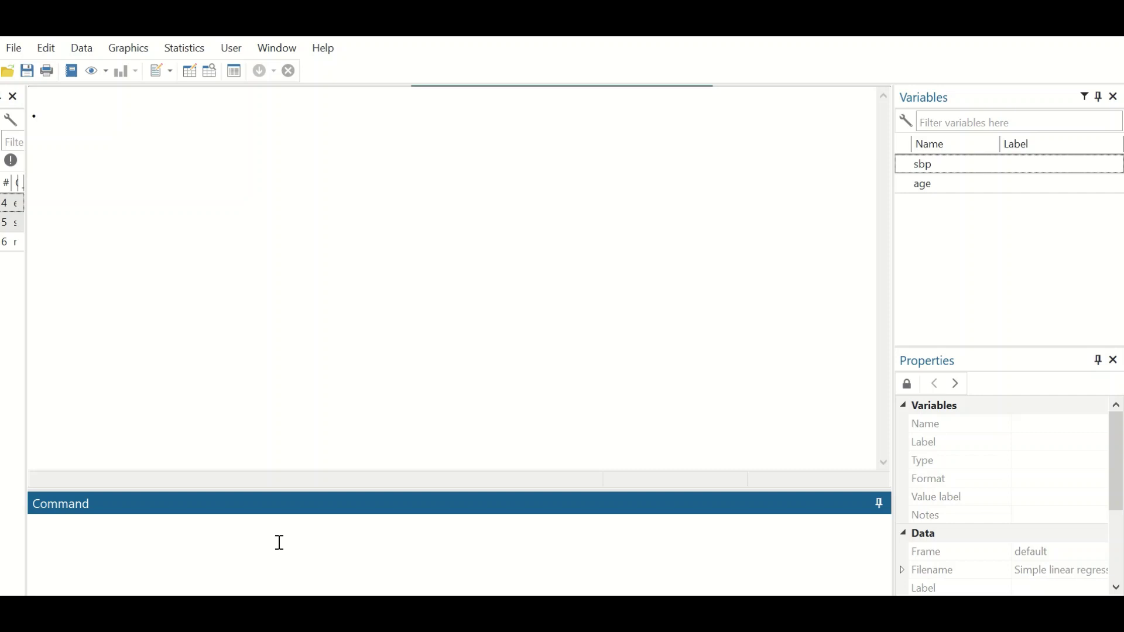
pyautogui.write('re')
pyautogui.write('gress ')
pyautogui.write('s')
pyautogui.write('bp ')
pyautogui.write('age')
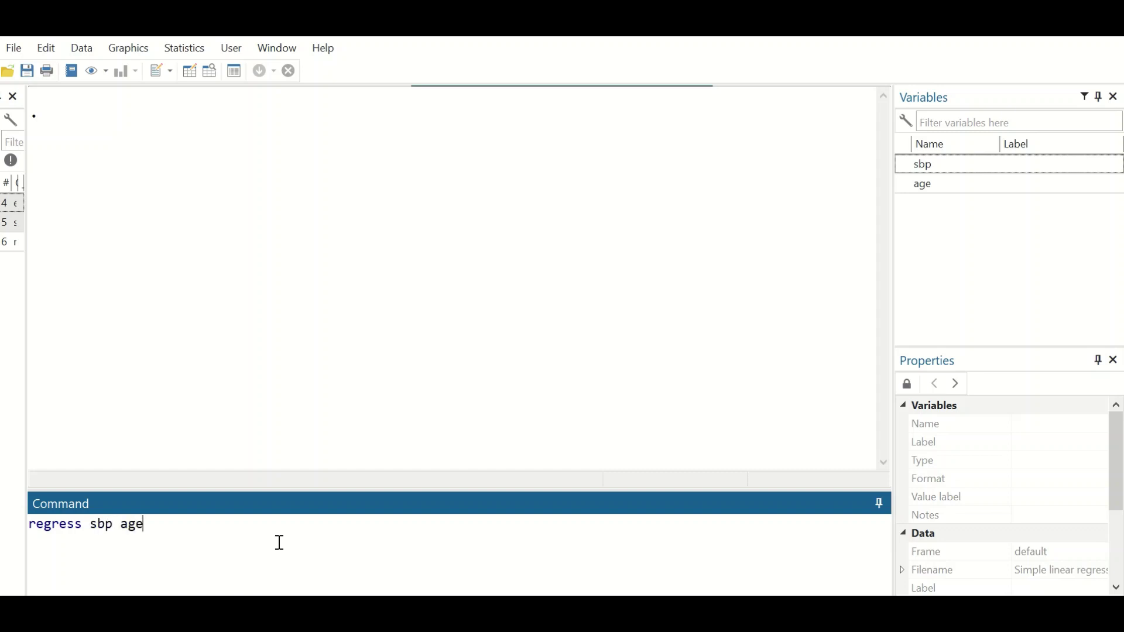
# - Run 'regress sbp age' to show the coefficients, standard errors and confidence intervals
pyautogui.press('Return')
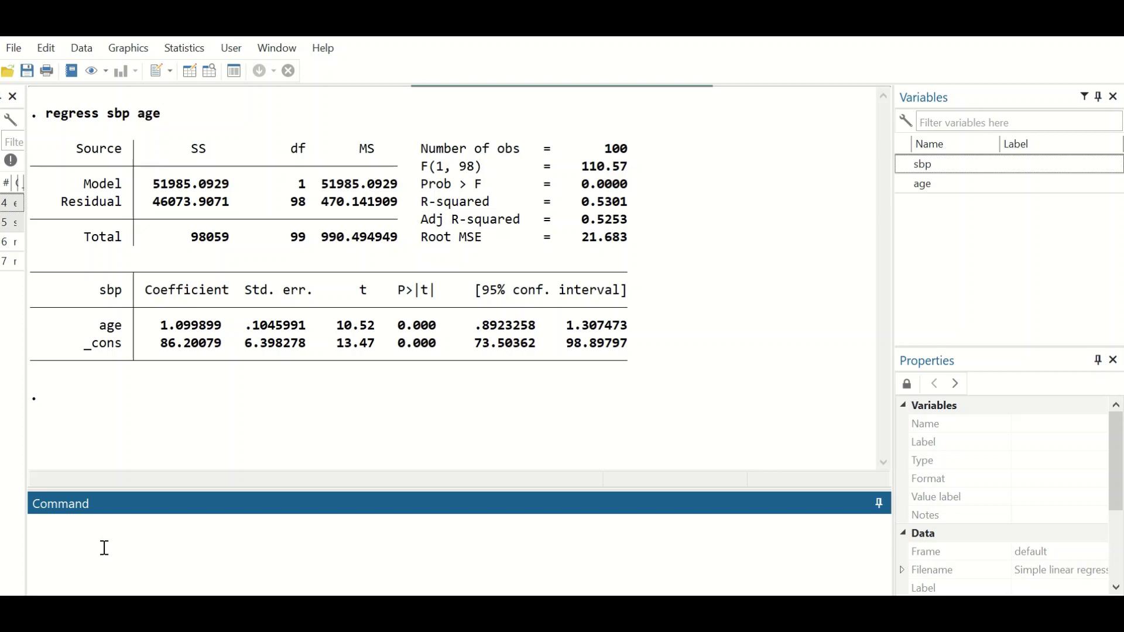
pyautogui.write('y=')
pyautogui.write('b')
pyautogui.write('0')
pyautogui.write(' +')
pyautogui.write(' b')
pyautogui.write('1')
pyautogui.write('*x ')
pyautogui.write(' y=')
pyautogui.write('86')
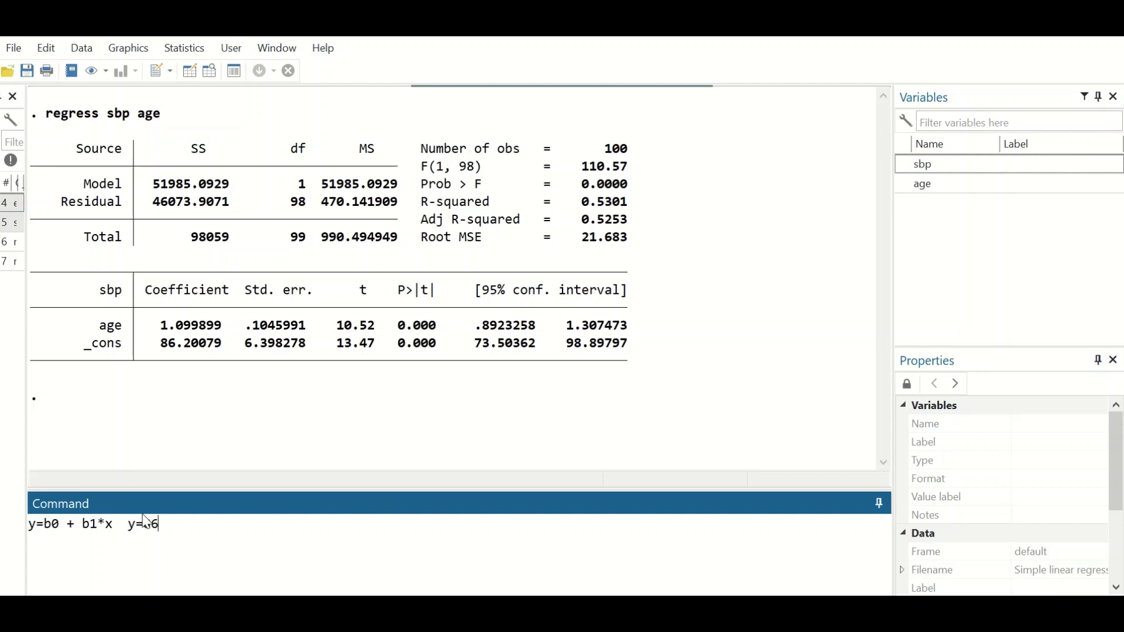
pyautogui.write('.2 +')
pyautogui.write(' 1.1 ')
pyautogui.write('* x')
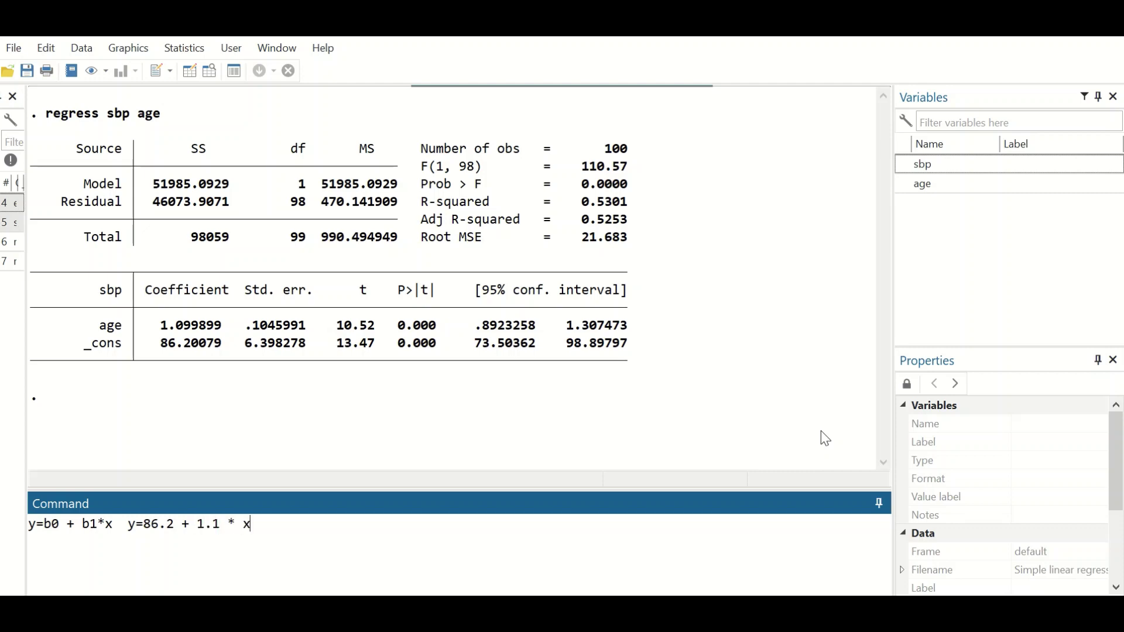